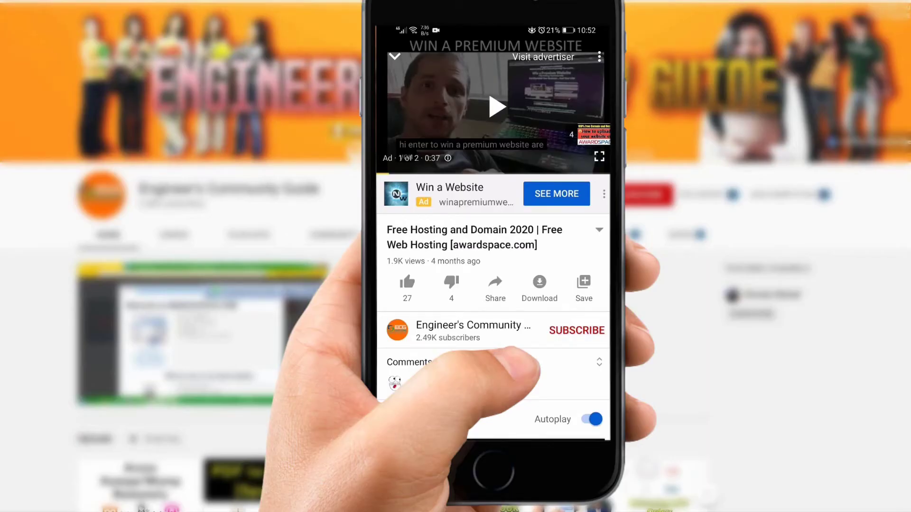
Subscribe to the Engineer's Community channel and set its notifications to All
{"action": "left_click", "coordinate": [576, 331]}
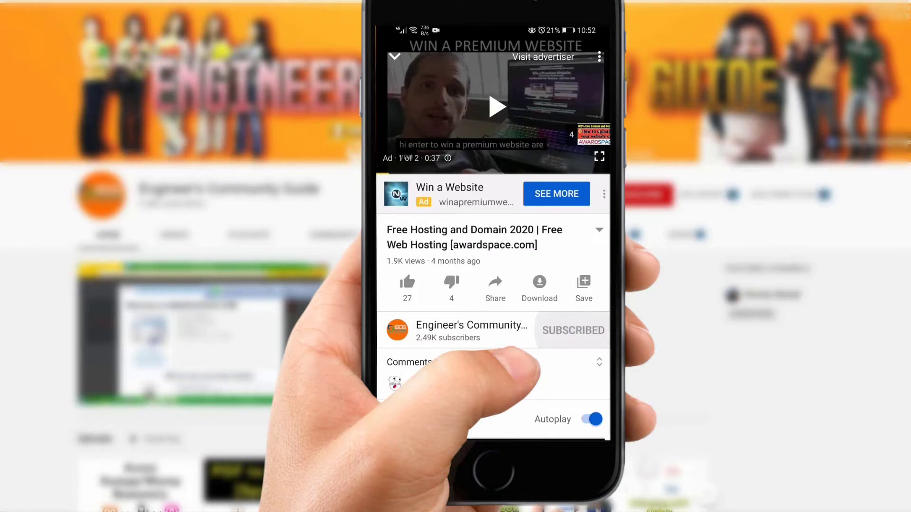
{"action": "left_click", "coordinate": [599, 330]}
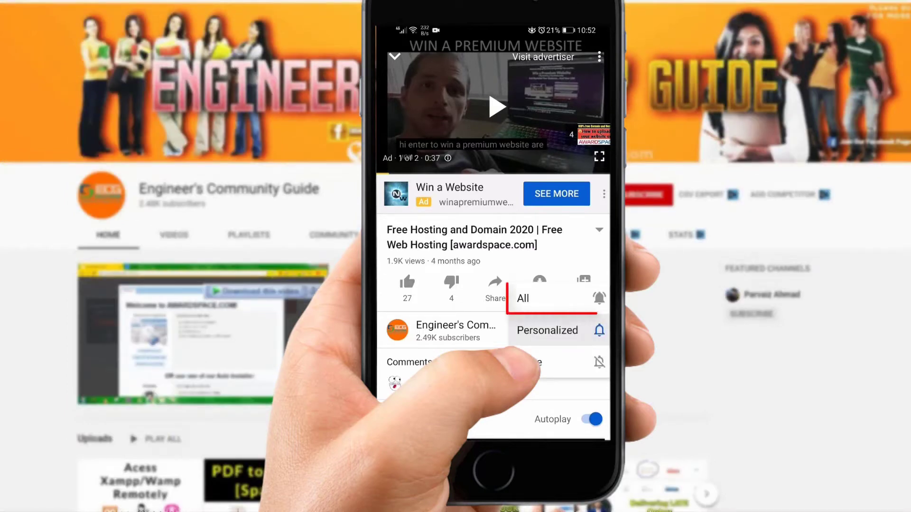
{"action": "left_click", "coordinate": [523, 298]}
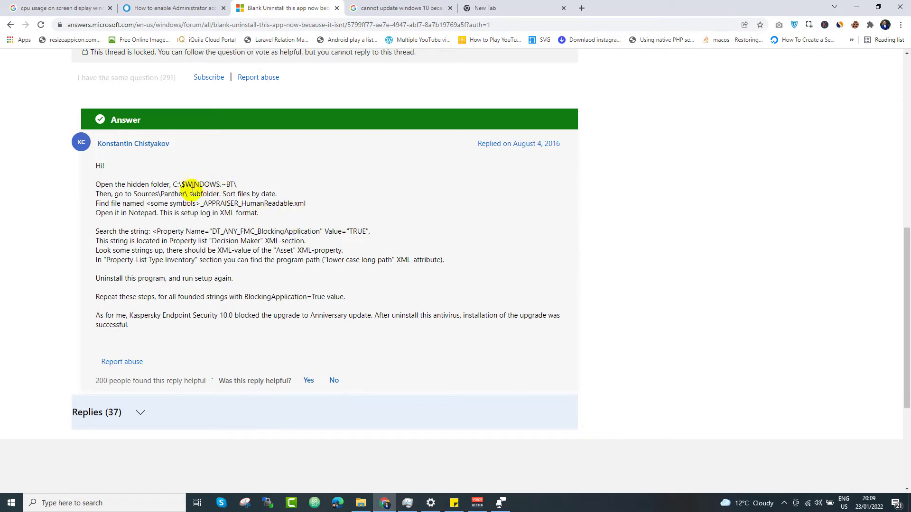
Check the Panther folder path in the forum answer and open C:\Windows\Panther in File Explorer
{"action": "double_click", "coordinate": [176, 194]}
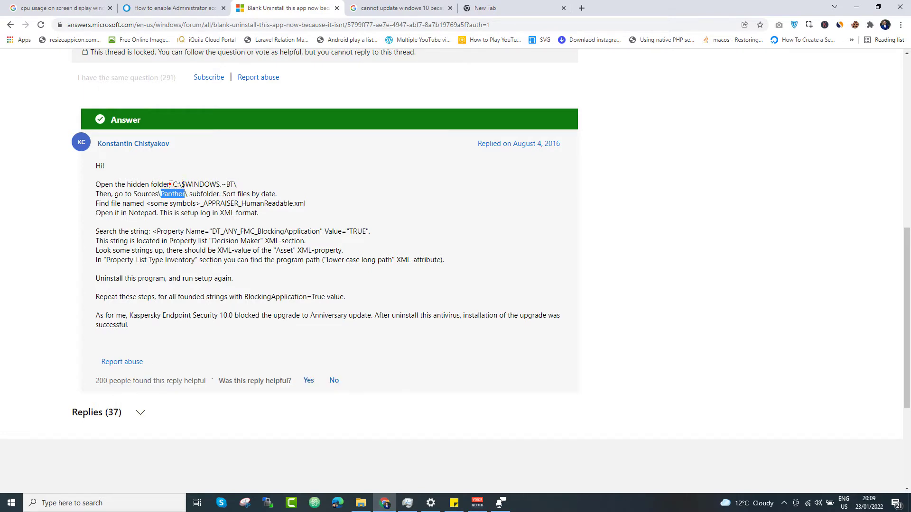
{"action": "left_click_drag", "start_coordinate": [173, 184], "coordinate": [209, 185]}
{"action": "double_click", "coordinate": [180, 170]}
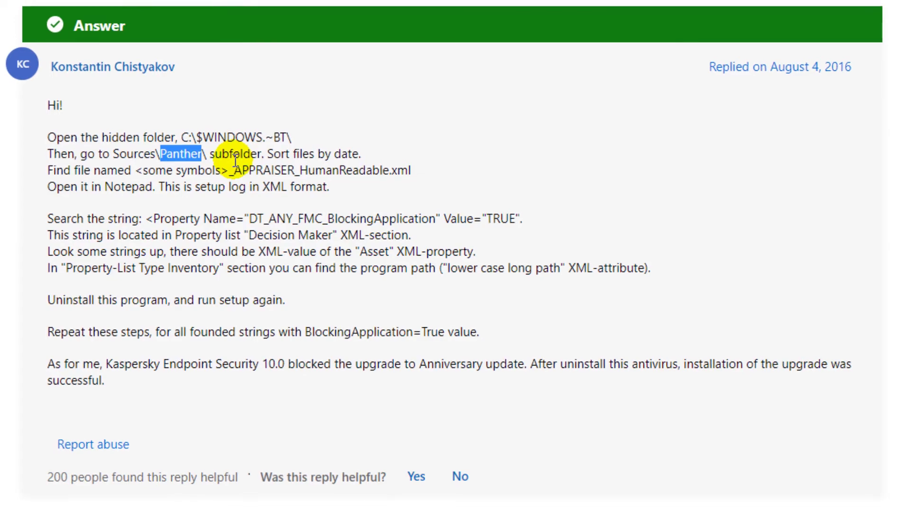
{"action": "key", "text": "super+e"}
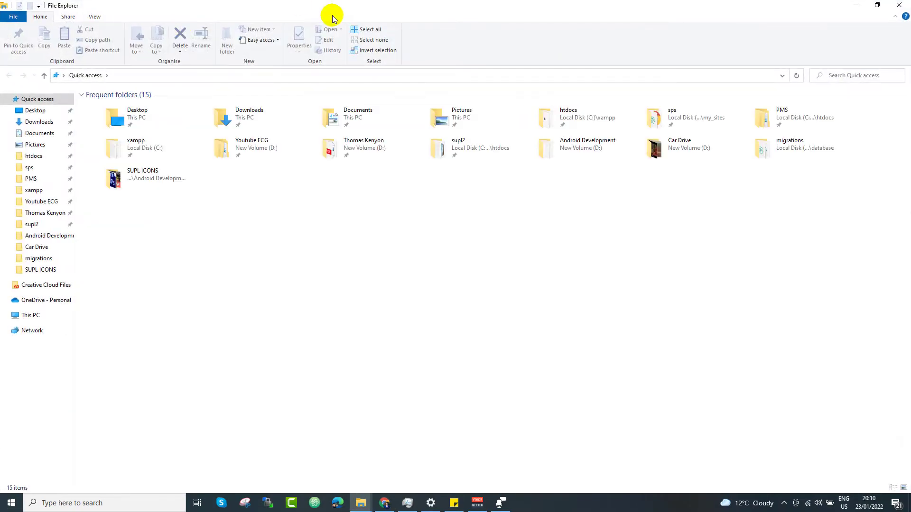
{"action": "left_click", "coordinate": [31, 315]}
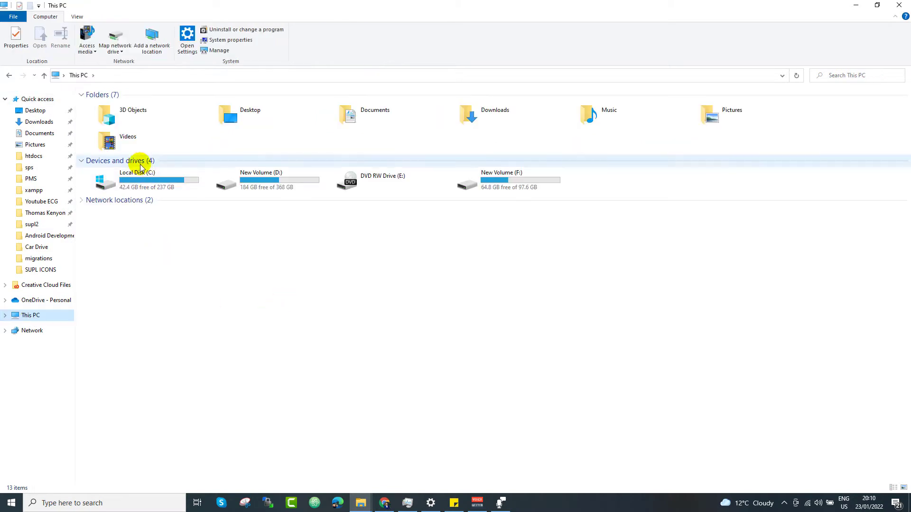
{"action": "double_click", "coordinate": [137, 175]}
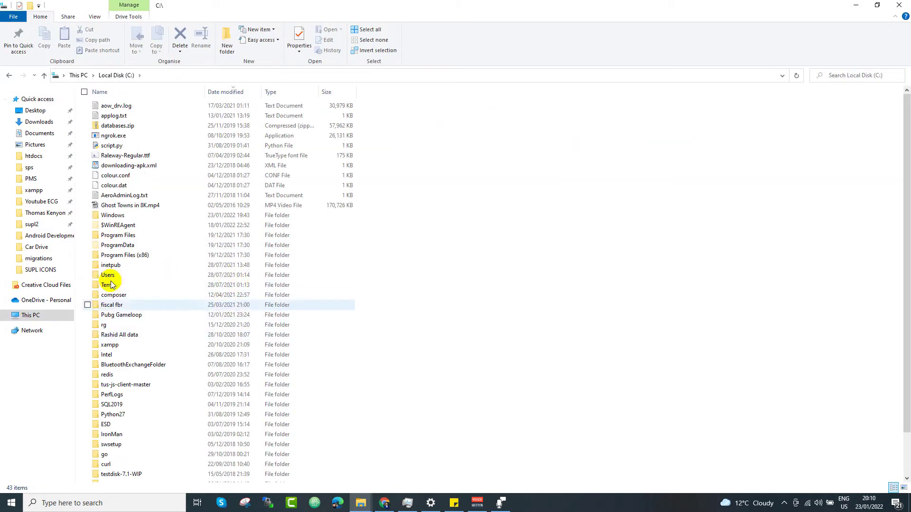
{"action": "double_click", "coordinate": [116, 217]}
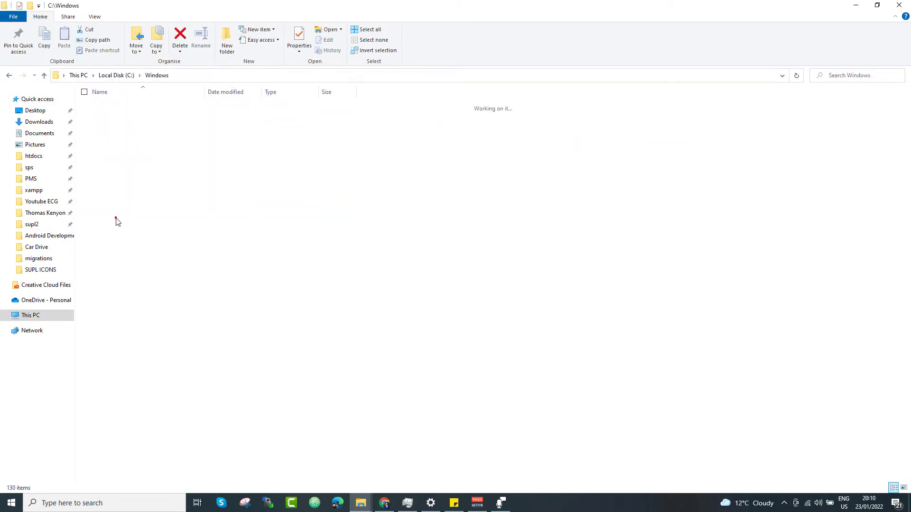
{"action": "left_click", "coordinate": [124, 187]}
{"action": "key", "text": "p"}
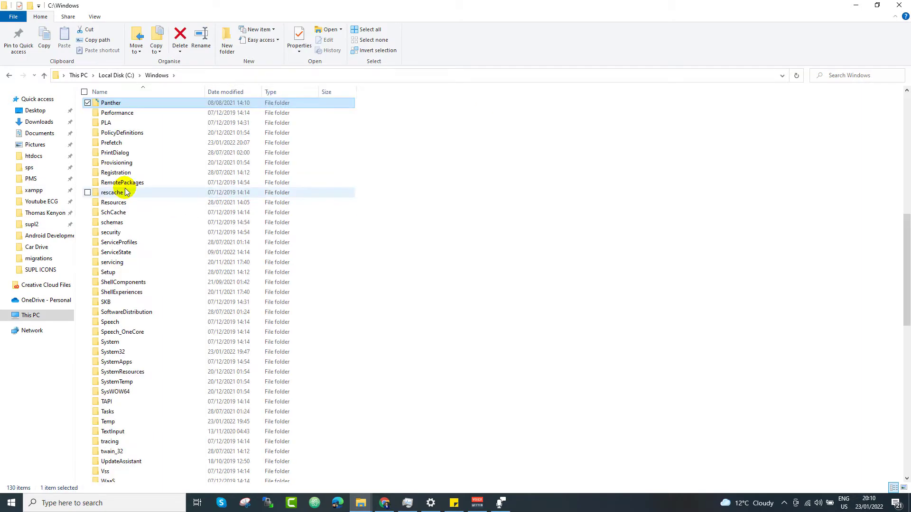
{"action": "key", "text": "Return"}
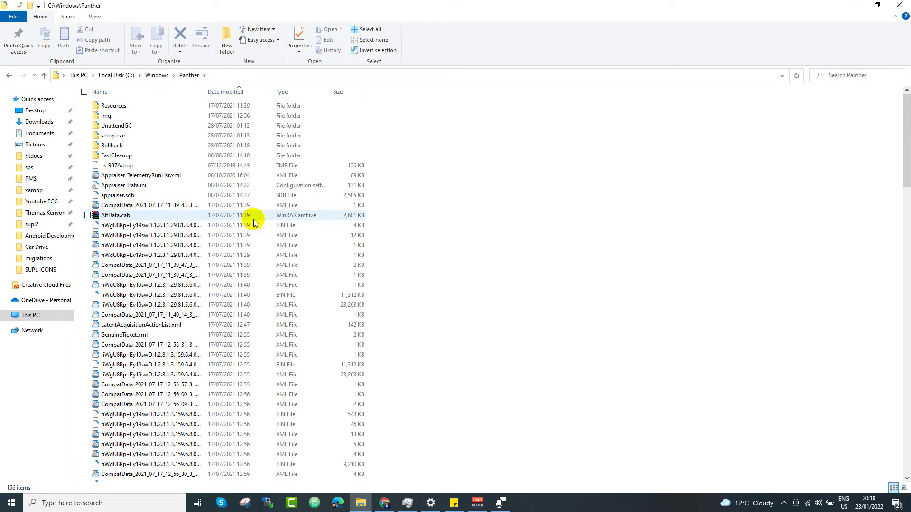
Switch back to the forum answer in Chrome and copy "_APPRAISER_HumanReadable" from the file name it mentions
{"action": "key", "text": "alt+Tab"}
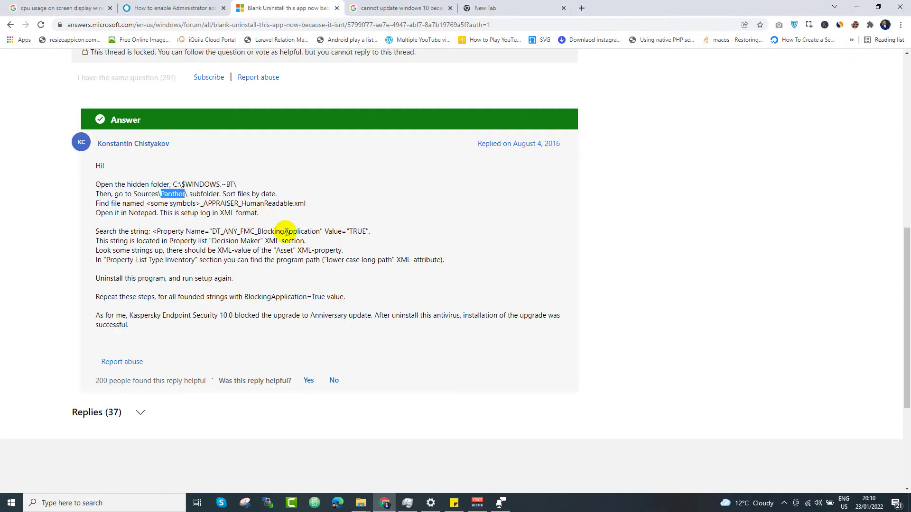
{"action": "left_click", "coordinate": [191, 219]}
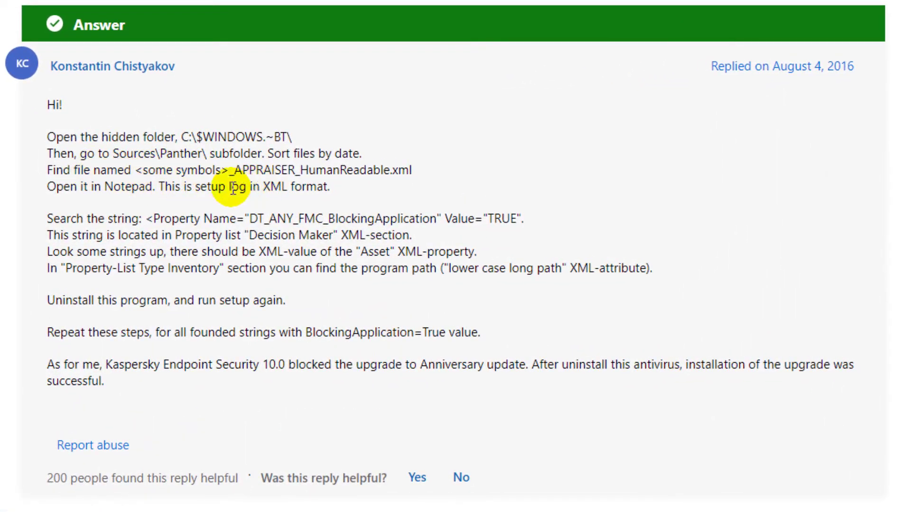
{"action": "left_click_drag", "start_coordinate": [229, 172], "coordinate": [389, 171]}
{"action": "key", "text": "ctrl+c"}
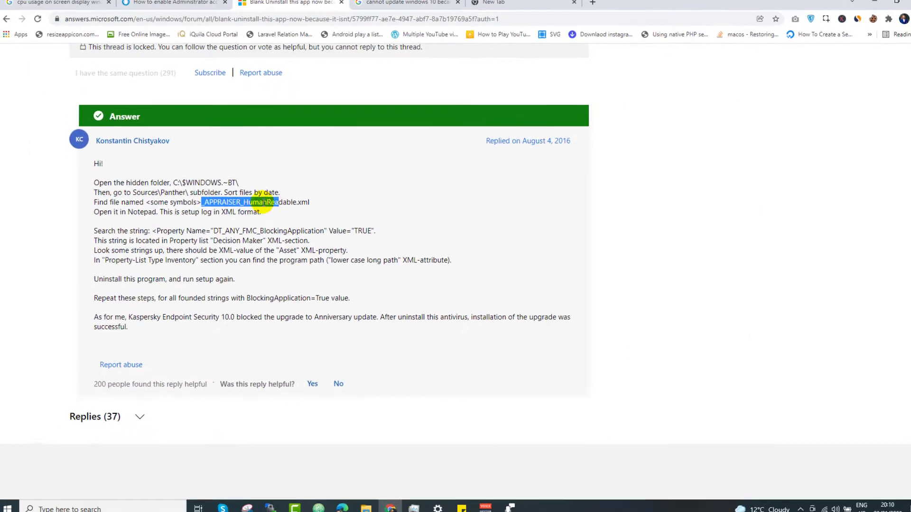
Return to File Explorer and search the Panther folder for "_APPRAISER_HumanReadable"
{"action": "key", "text": "alt+Tab"}
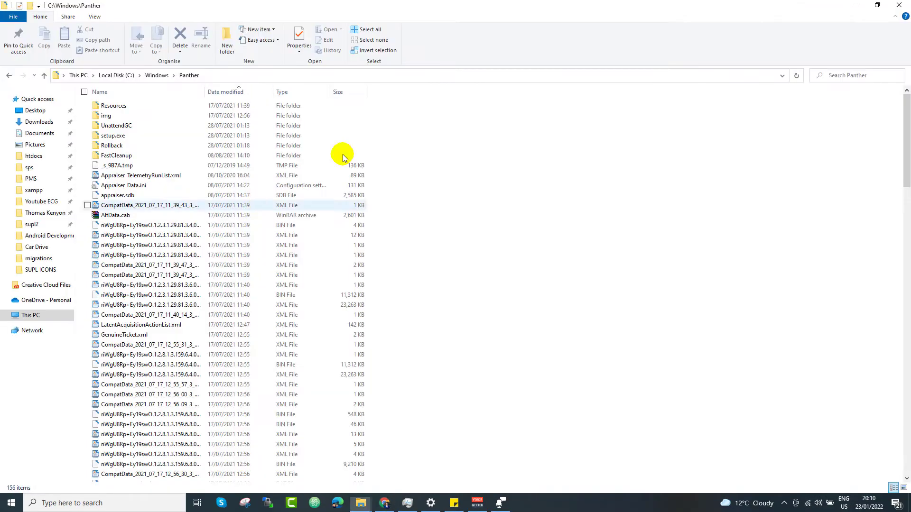
{"action": "left_click", "coordinate": [833, 75]}
{"action": "key", "text": "ctrl+v"}
{"action": "key", "text": "Return"}
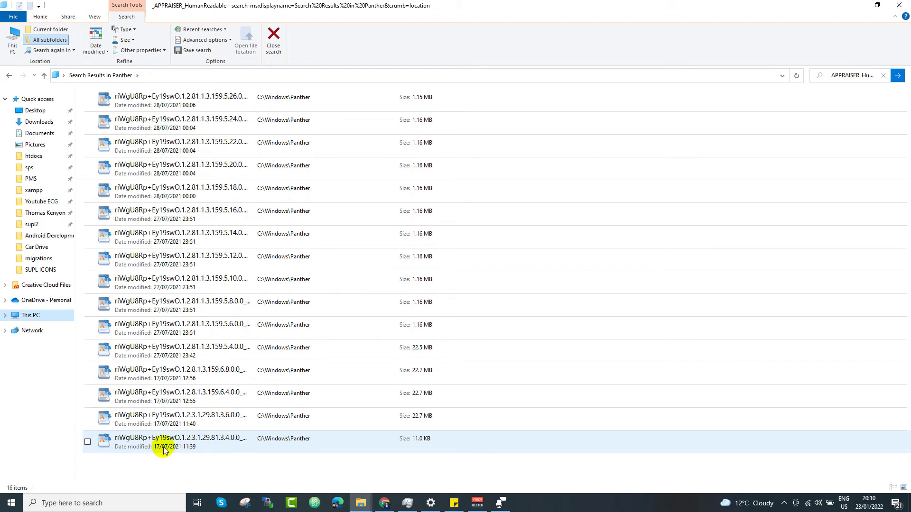
Open the newest matching XML log, dated 28/07/2021 00:06, in Notepad++
{"action": "right_click", "coordinate": [172, 106]}
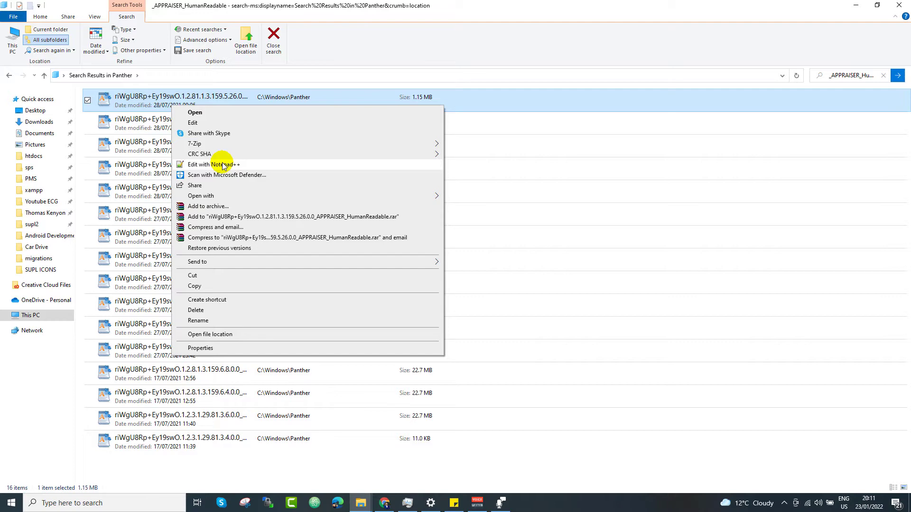
{"action": "left_click", "coordinate": [223, 164]}
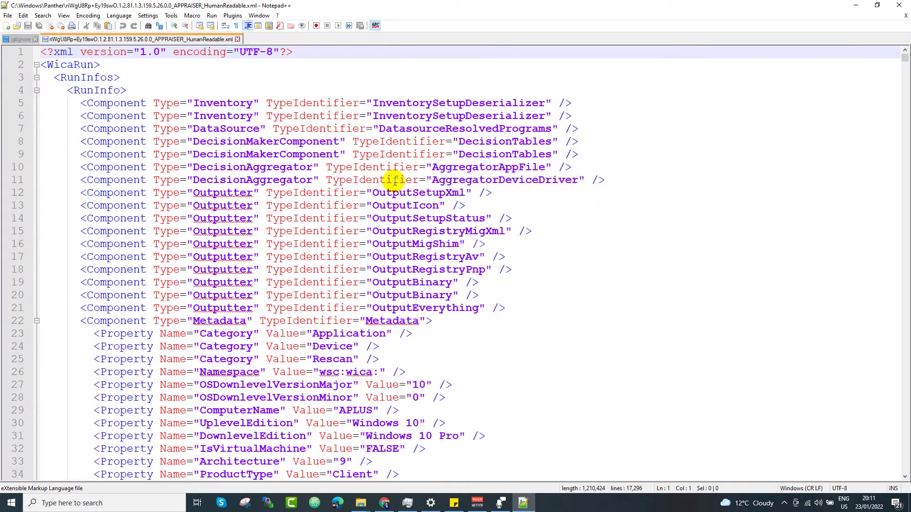
{"action": "left_click", "coordinate": [351, 167]}
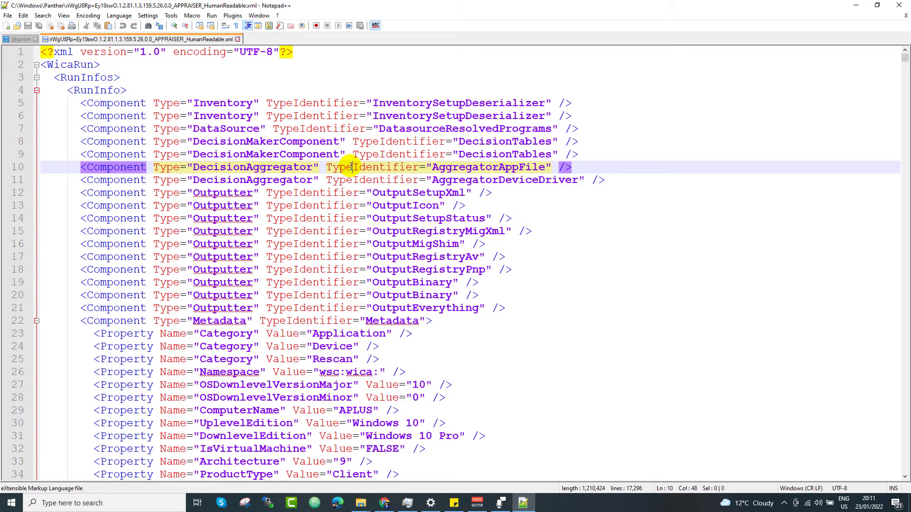
Switch to Chrome and copy the search string <Property Name="DT_ANY_FMC_BlockingApplication" Value="TRUE" from the forum answer
{"action": "left_click", "coordinate": [385, 502]}
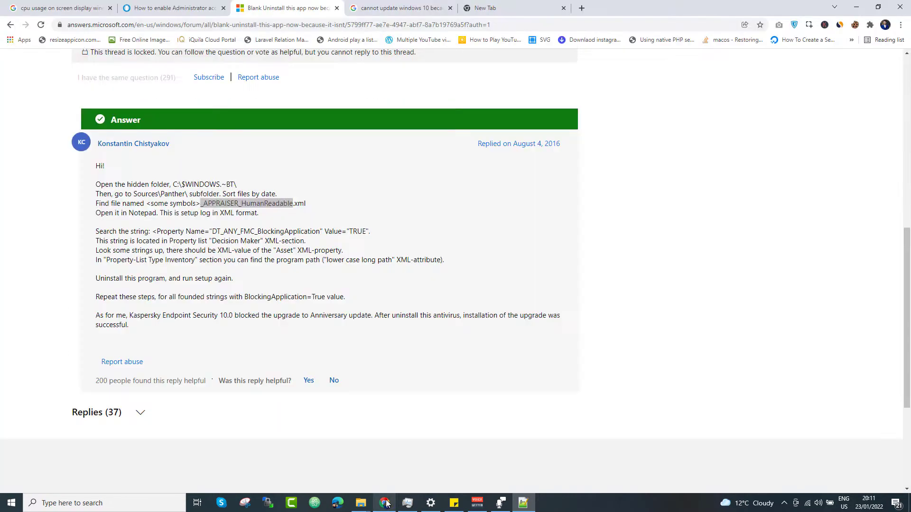
{"action": "left_click", "coordinate": [250, 216]}
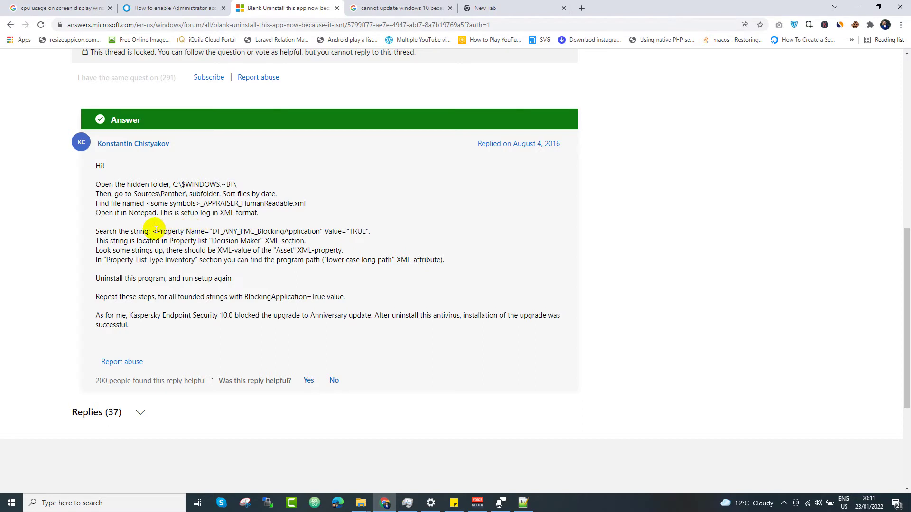
{"action": "left_click_drag", "start_coordinate": [154, 231], "coordinate": [369, 231]}
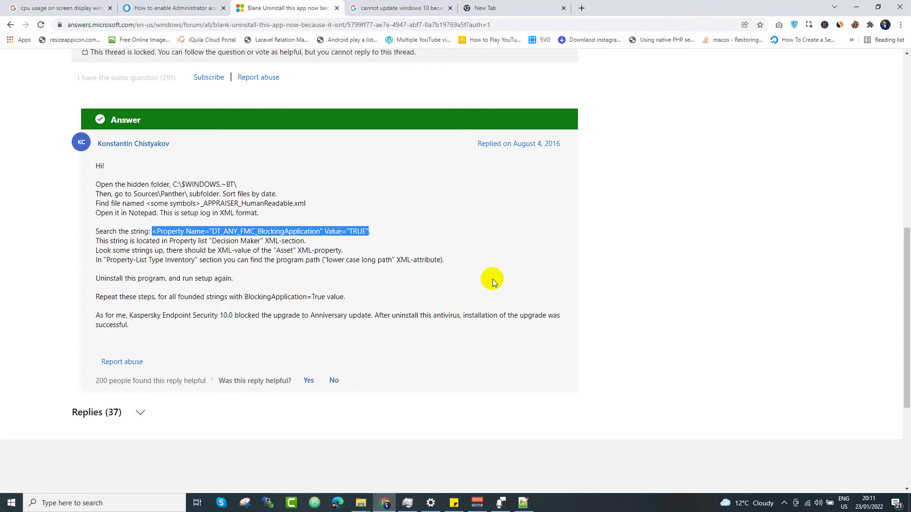
Search the XML log in Notepad++ for <Property Name="DT_ANY_FMC_BlockingApplication" Value="TRUE" and close the search
{"action": "left_click", "coordinate": [523, 503]}
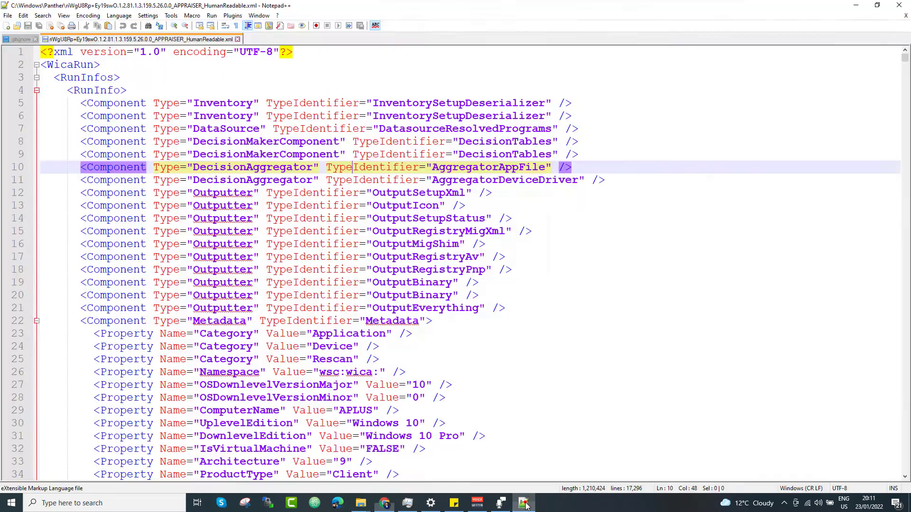
{"action": "left_click", "coordinate": [387, 231]}
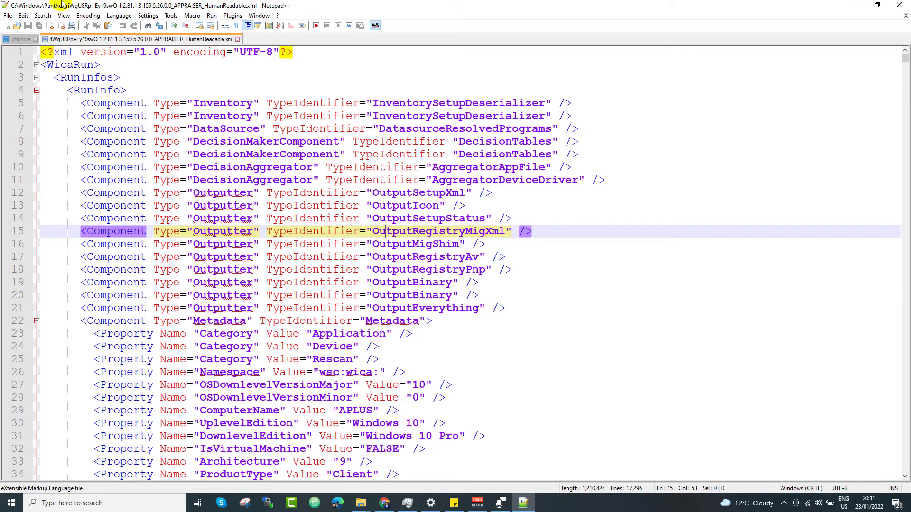
{"action": "double_click", "coordinate": [414, 206]}
{"action": "key", "text": "ctrl+f"}
{"action": "type", "text": "DT_ANY_FMC_BlockingApplication\" Value=\"TRUE\""}
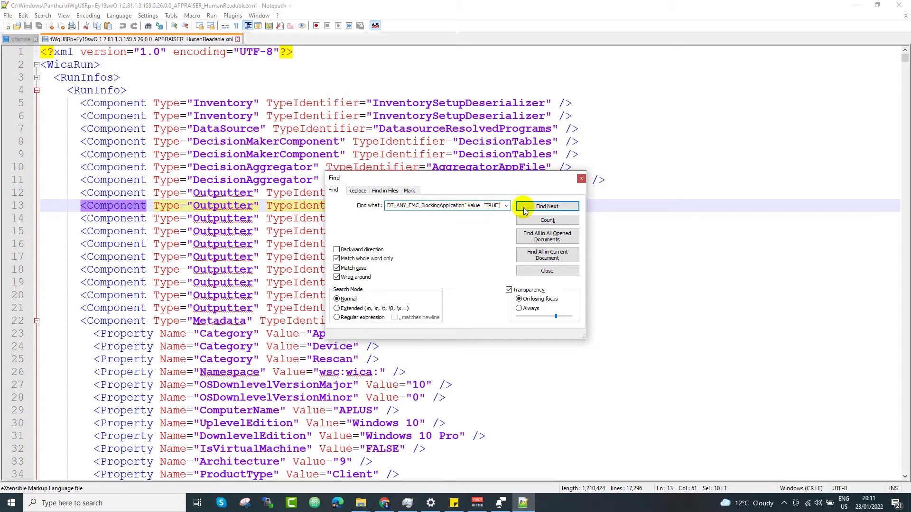
{"action": "left_click", "coordinate": [538, 208]}
{"action": "left_click", "coordinate": [538, 208]}
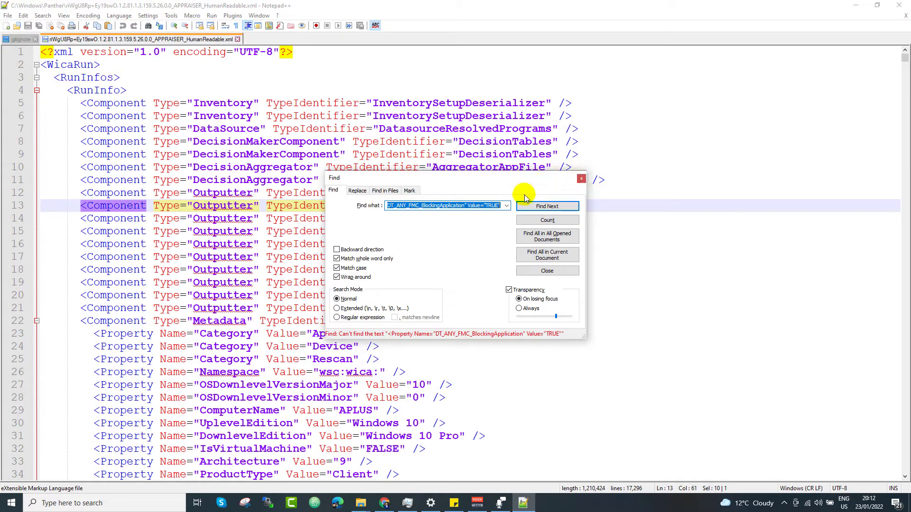
{"action": "left_click", "coordinate": [488, 202]}
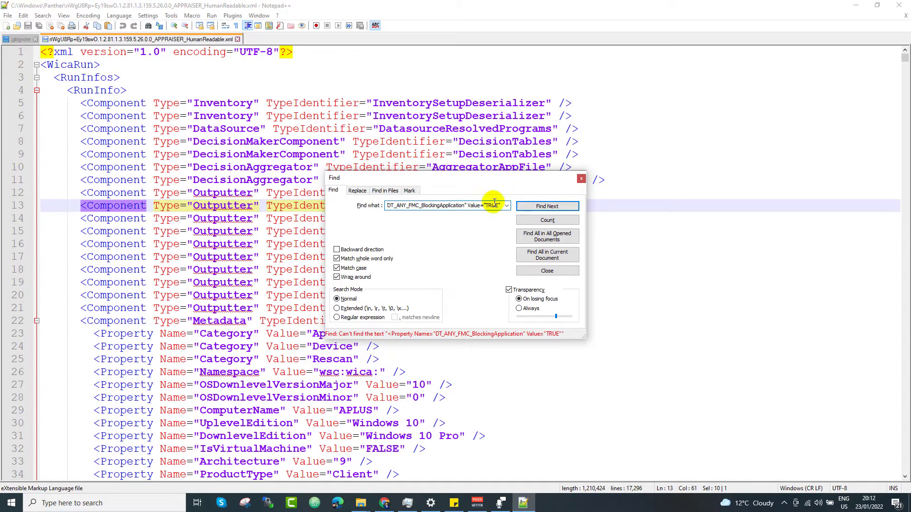
{"action": "left_click", "coordinate": [531, 206]}
{"action": "left_click", "coordinate": [531, 206]}
{"action": "left_click", "coordinate": [532, 206]}
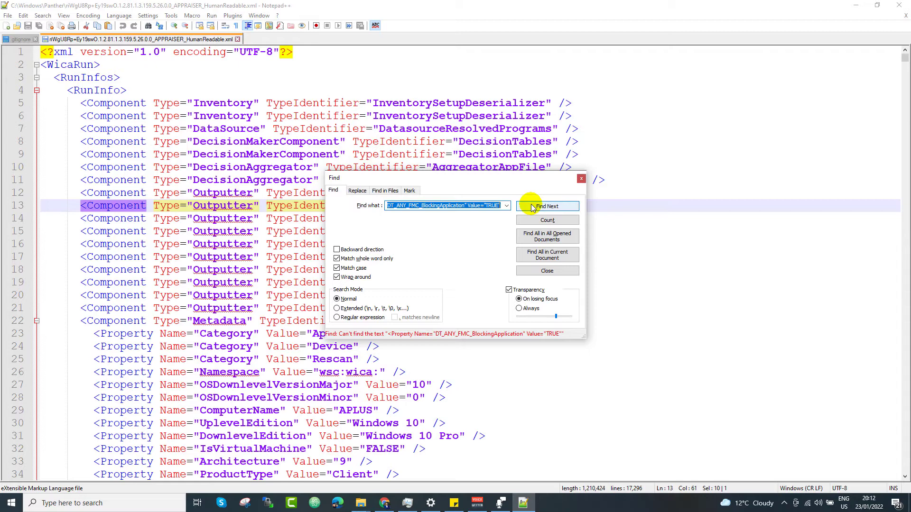
{"action": "left_click", "coordinate": [581, 179]}
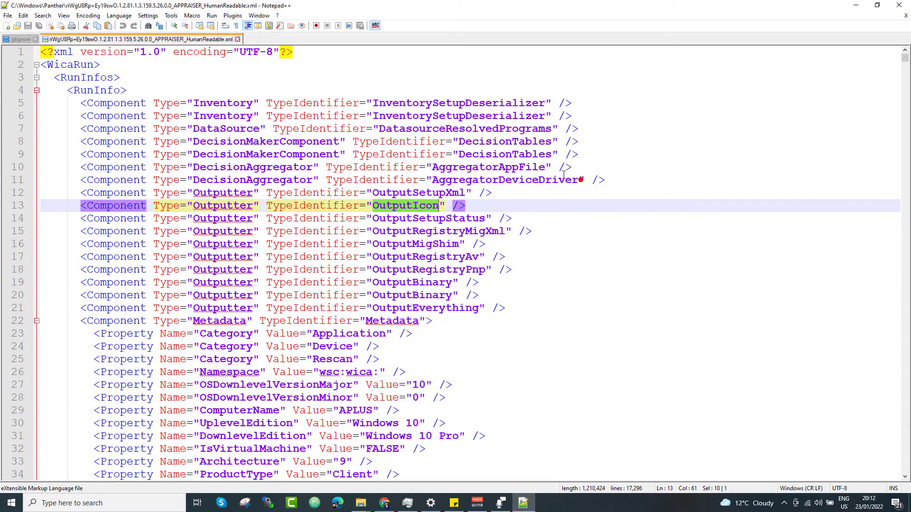
Close the current log and open the second search result, the log ending 5.24.0.0_APPRAISER_HumanReadable.xml, in Notepad++
{"action": "left_click", "coordinate": [238, 39]}
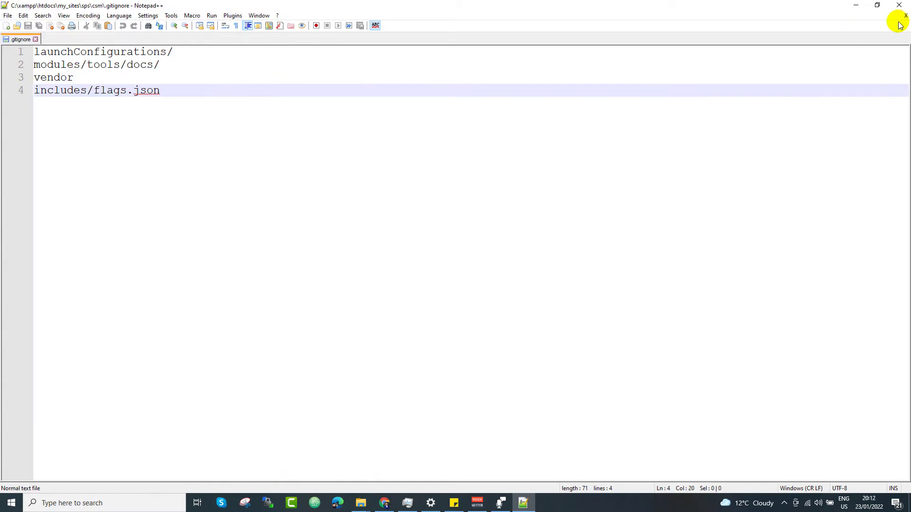
{"action": "left_click", "coordinate": [855, 5]}
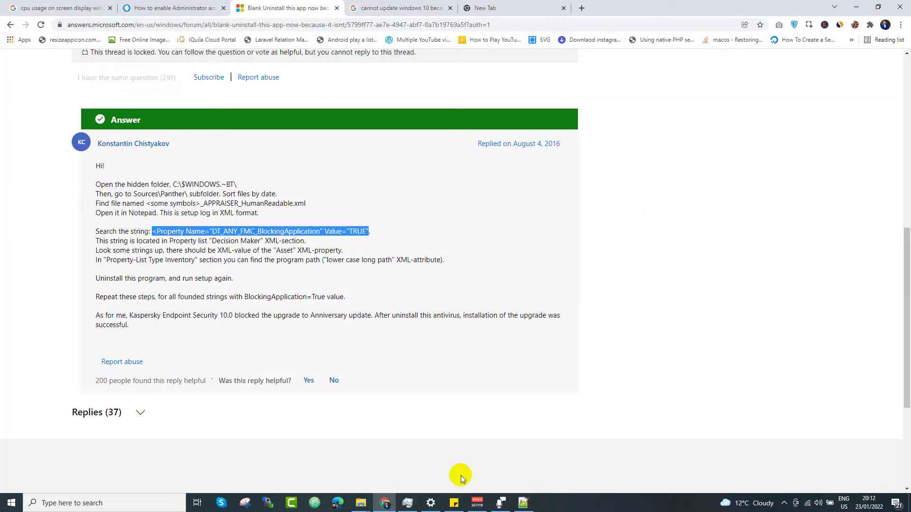
{"action": "left_click", "coordinate": [360, 502]}
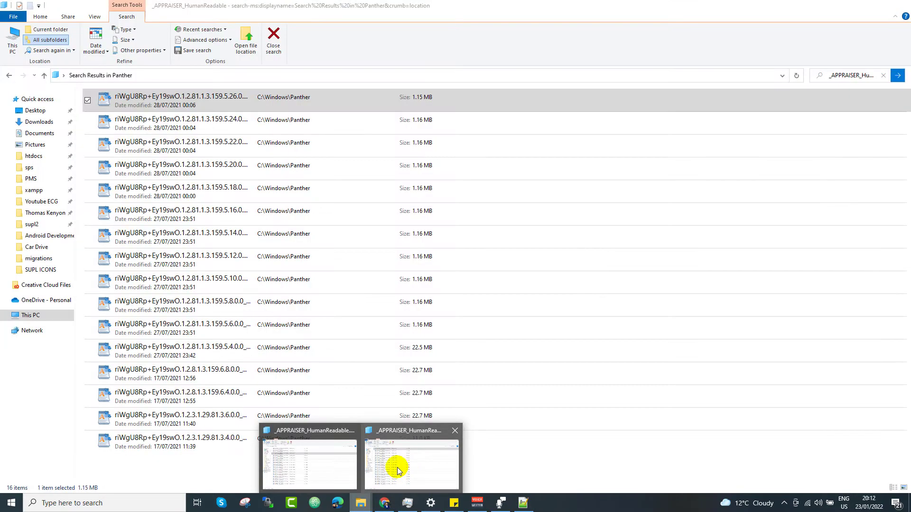
{"action": "left_click", "coordinate": [400, 474]}
{"action": "left_click", "coordinate": [176, 128]}
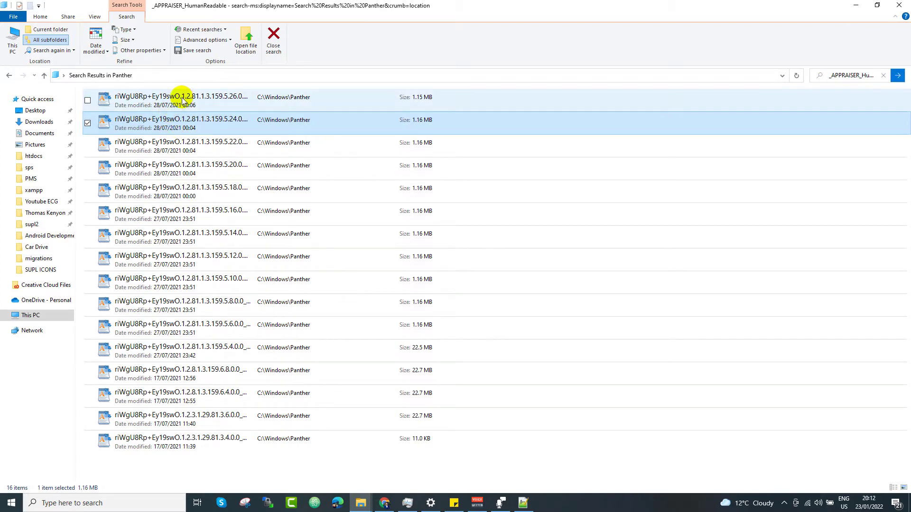
{"action": "right_click", "coordinate": [185, 127]}
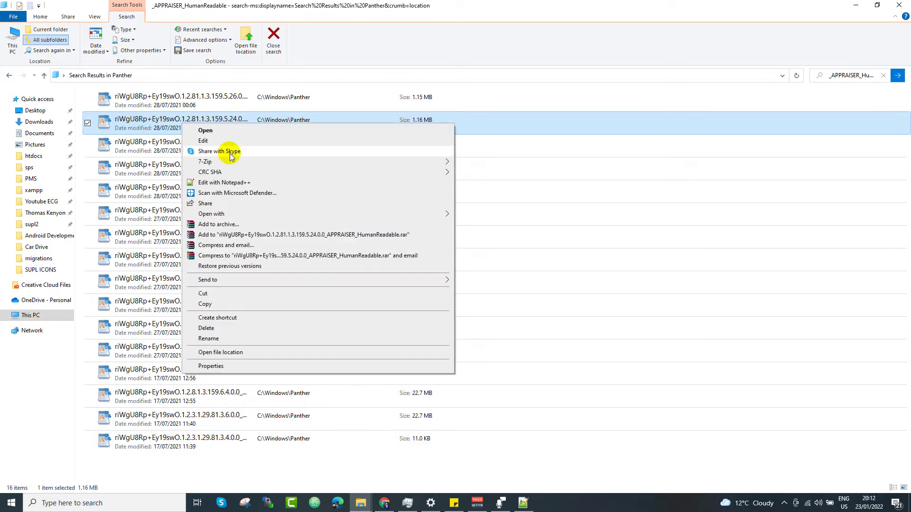
{"action": "left_click", "coordinate": [215, 182]}
{"action": "double_click", "coordinate": [332, 194]}
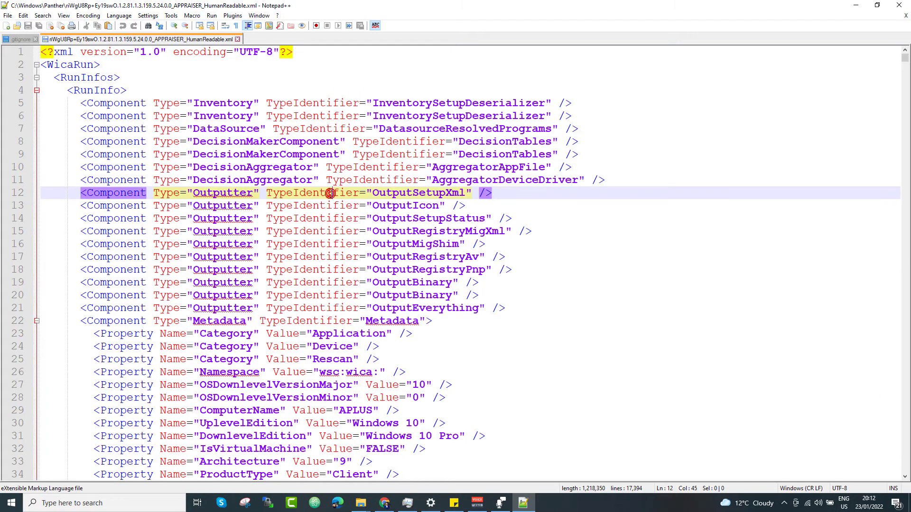
Search the XML log for <Property Name="DT_ANY_FMC_BlockingApplication" Value="TRUE" and move the Find dialog away from the matching line
{"action": "key", "text": "ctrl+f"}
{"action": "key", "text": "ctrl+v"}
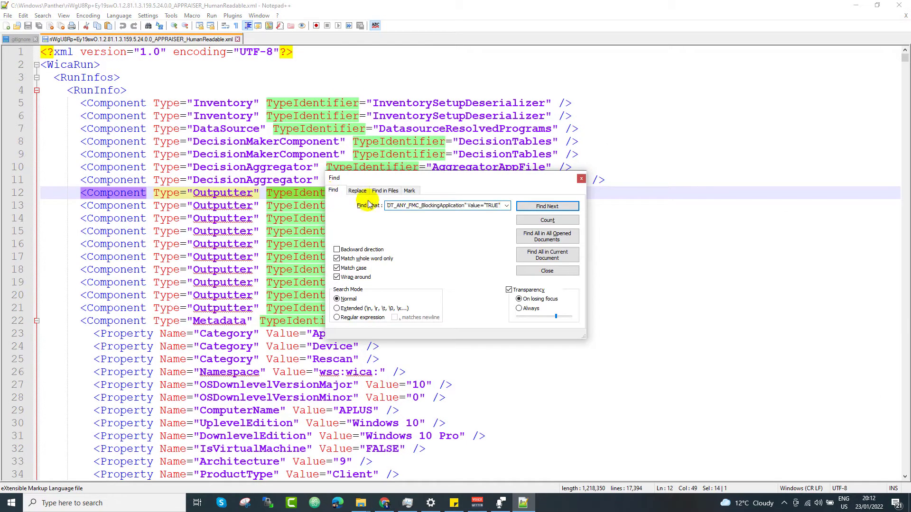
{"action": "left_click", "coordinate": [522, 207]}
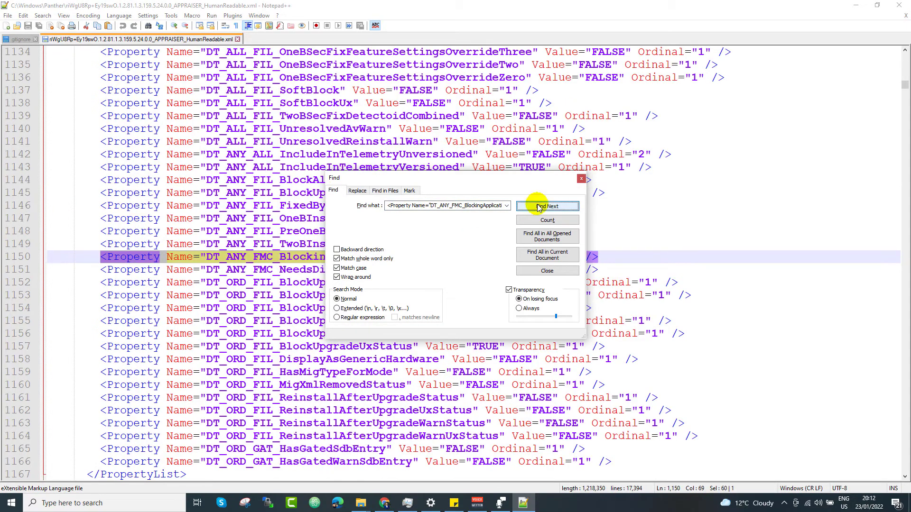
{"action": "left_click_drag", "start_coordinate": [471, 181], "coordinate": [745, 137]}
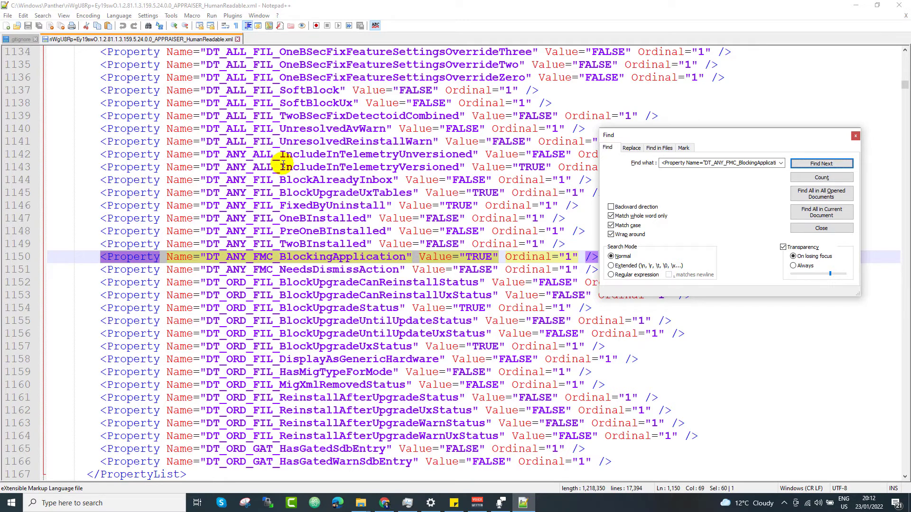
Examine the property lists around the match, folding and unfolding the DecisionMaker list to see where it starts and ends
{"action": "scroll", "coordinate": [135, 166], "scroll_direction": "up", "scroll_amount": 12}
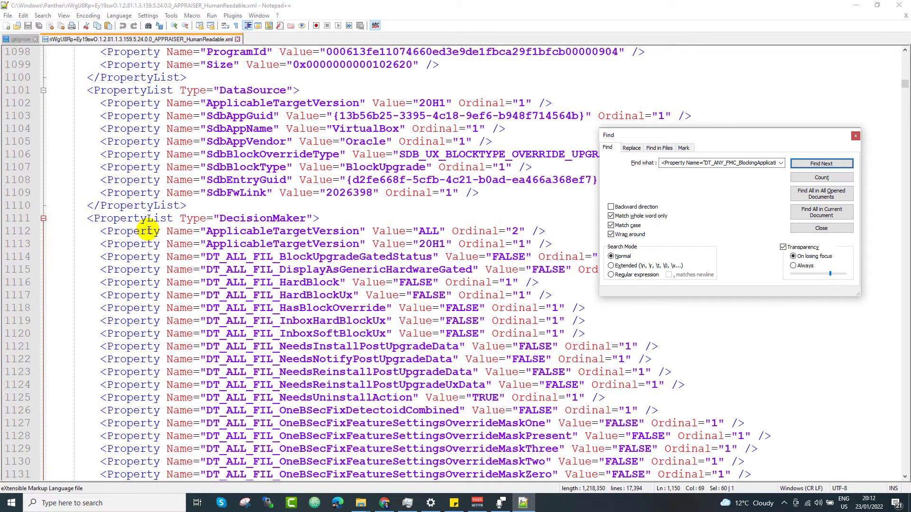
{"action": "scroll", "coordinate": [149, 231], "scroll_direction": "down", "scroll_amount": 1}
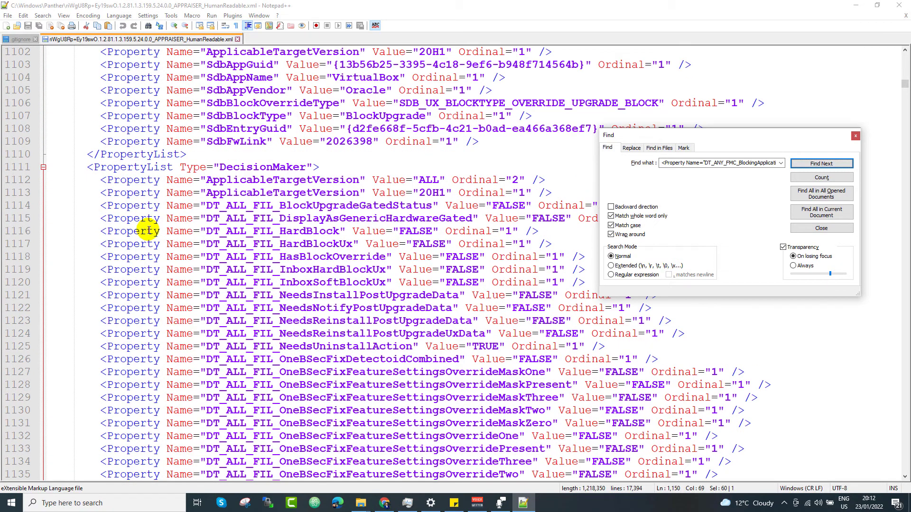
{"action": "left_click", "coordinate": [42, 168]}
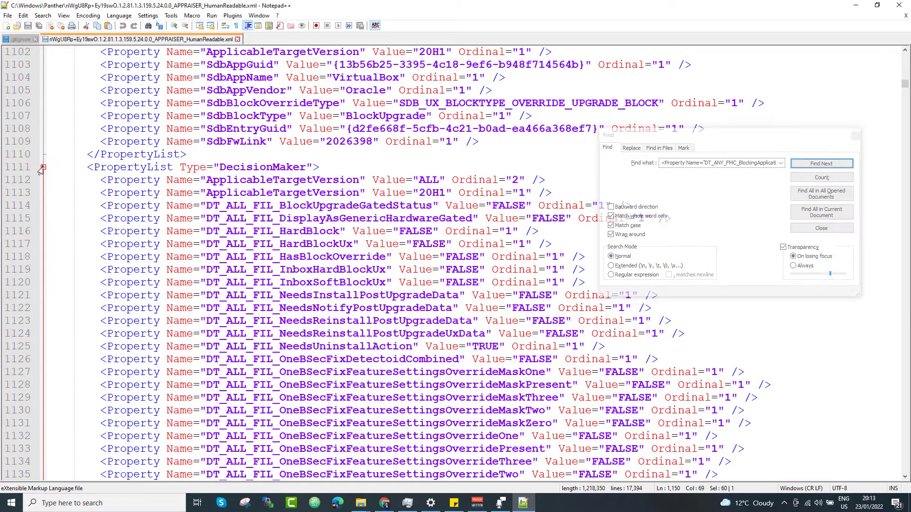
{"action": "left_click", "coordinate": [43, 167]}
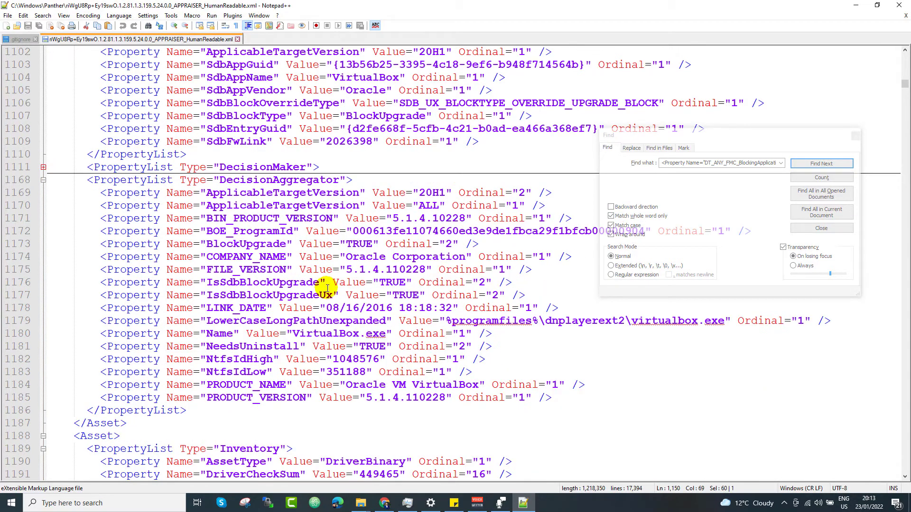
{"action": "left_click", "coordinate": [43, 167]}
{"action": "left_click", "coordinate": [251, 270]}
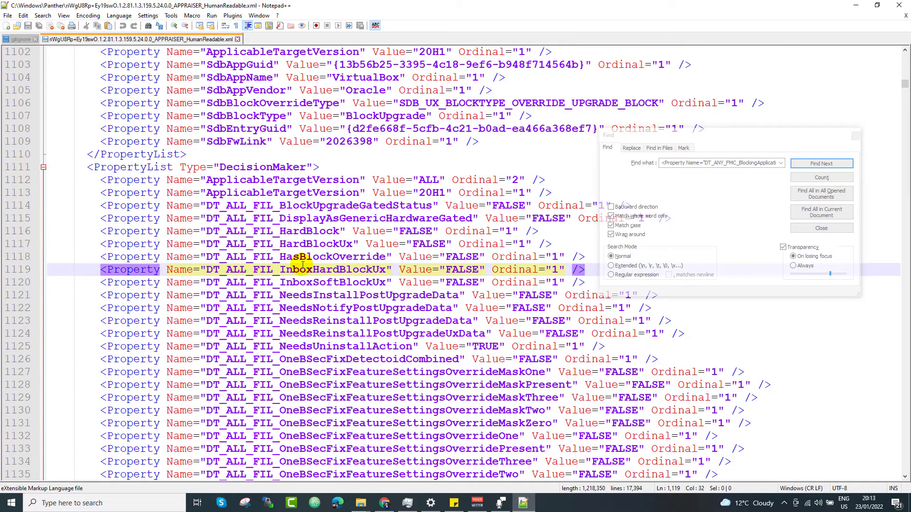
{"action": "scroll", "coordinate": [301, 262], "scroll_direction": "down", "scroll_amount": 13}
{"action": "scroll", "coordinate": [301, 262], "scroll_direction": "down", "scroll_amount": 11}
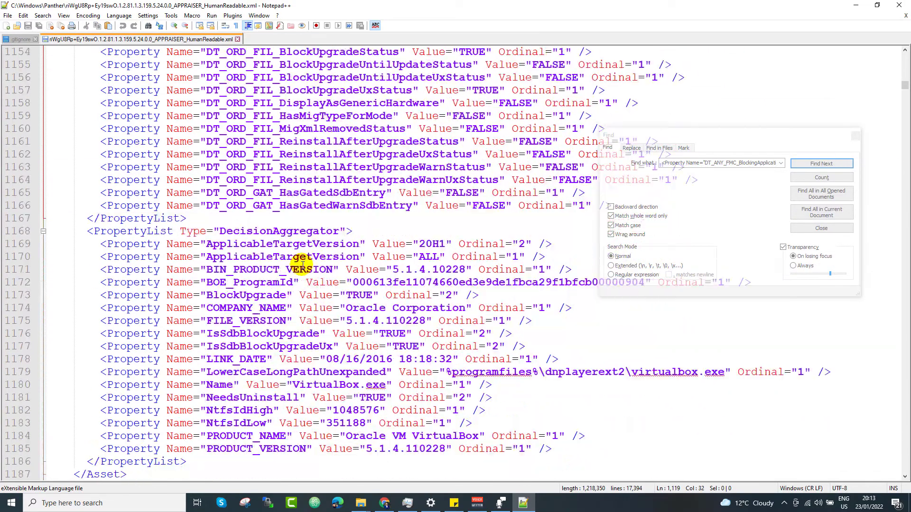
Return to the BlockingApplication TRUE match and collapse the DecisionMaker property list that contains it
{"action": "left_click", "coordinate": [821, 163]}
{"action": "left_click", "coordinate": [134, 231]}
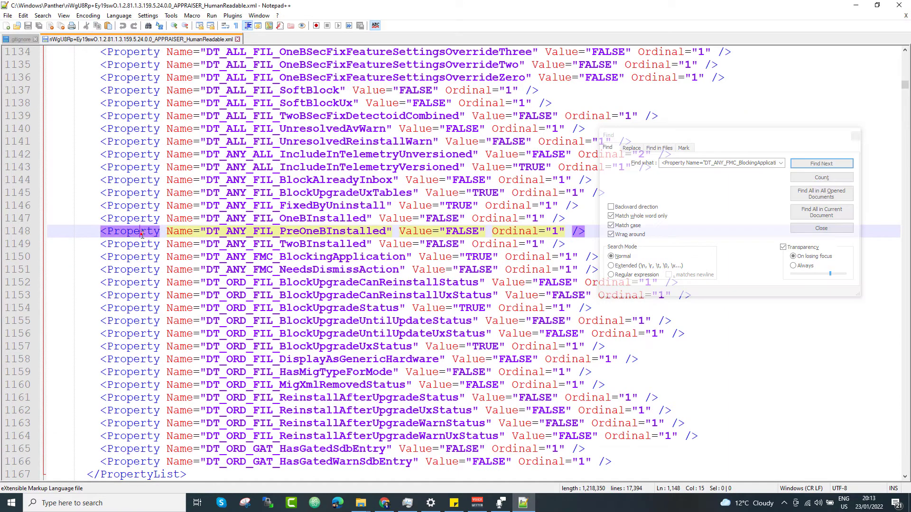
{"action": "left_click", "coordinate": [257, 256]}
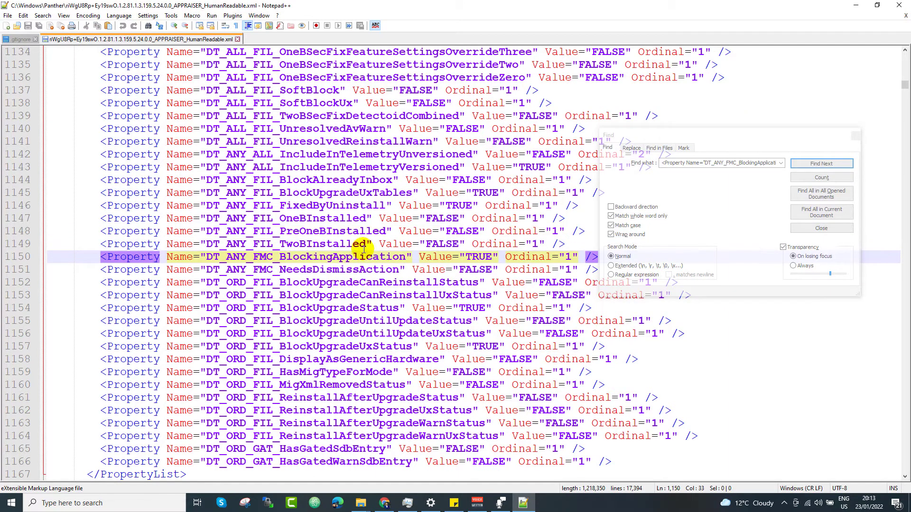
{"action": "scroll", "coordinate": [233, 216], "scroll_direction": "up", "scroll_amount": 12}
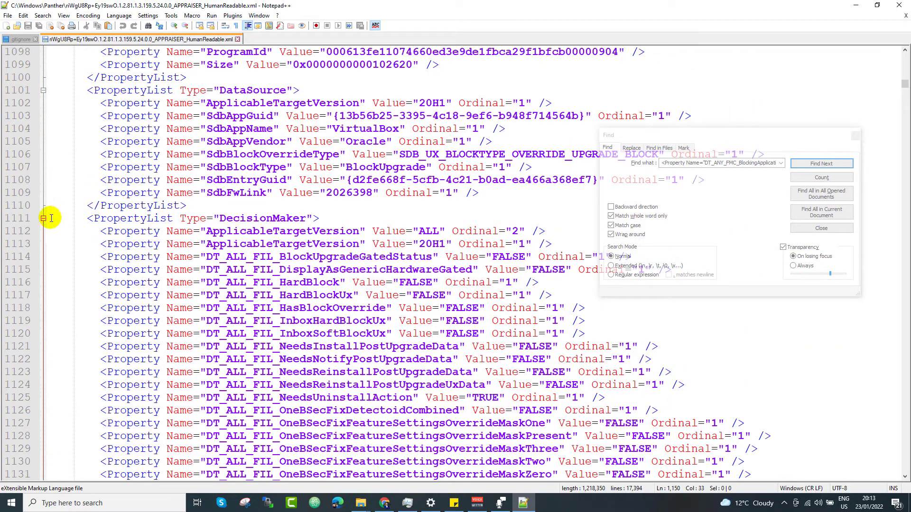
{"action": "left_click", "coordinate": [42, 219]}
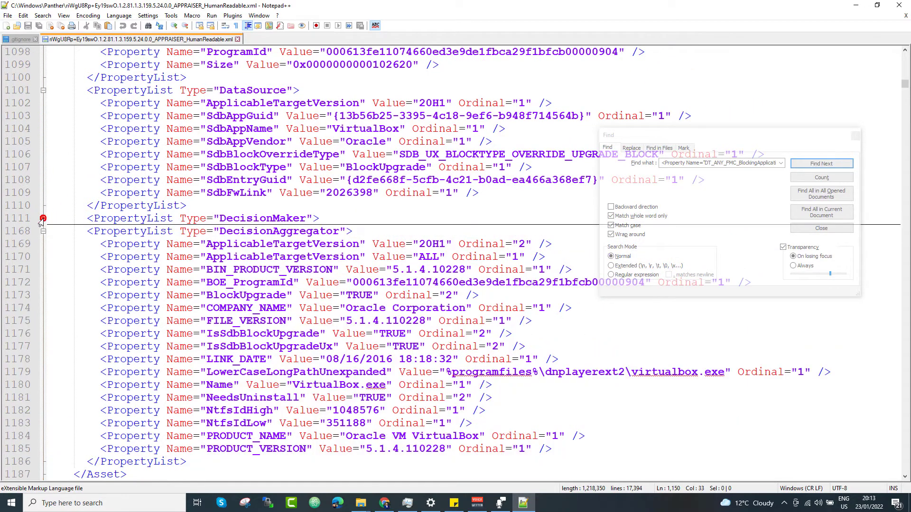
{"action": "left_click", "coordinate": [169, 222]}
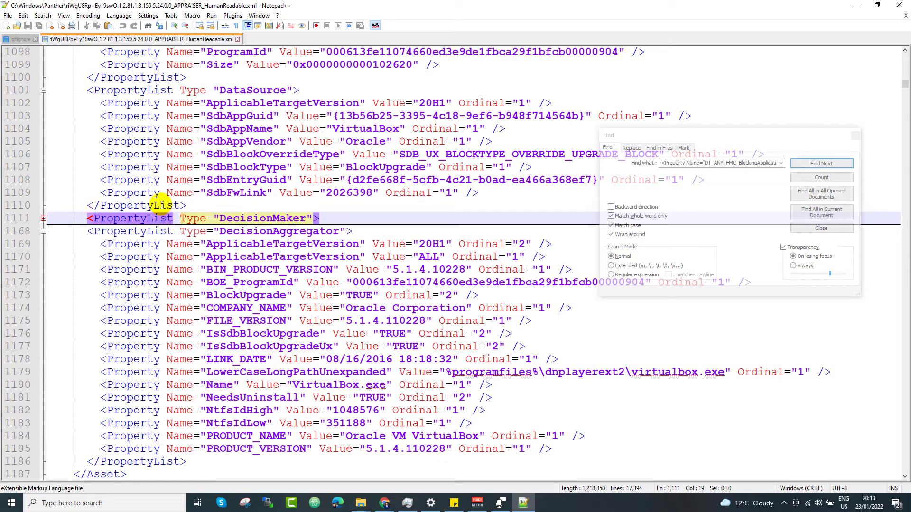
Highlight the DataSource and Inventory type attributes in the same asset and move the Find dialog clear of the Inventory list
{"action": "scroll", "coordinate": [161, 205], "scroll_direction": "up", "scroll_amount": 3}
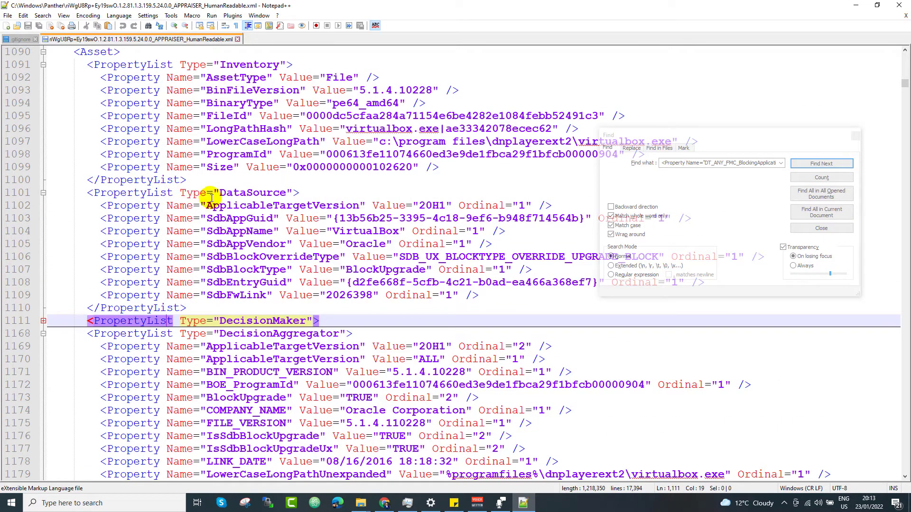
{"action": "left_click_drag", "start_coordinate": [179, 193], "coordinate": [291, 194]}
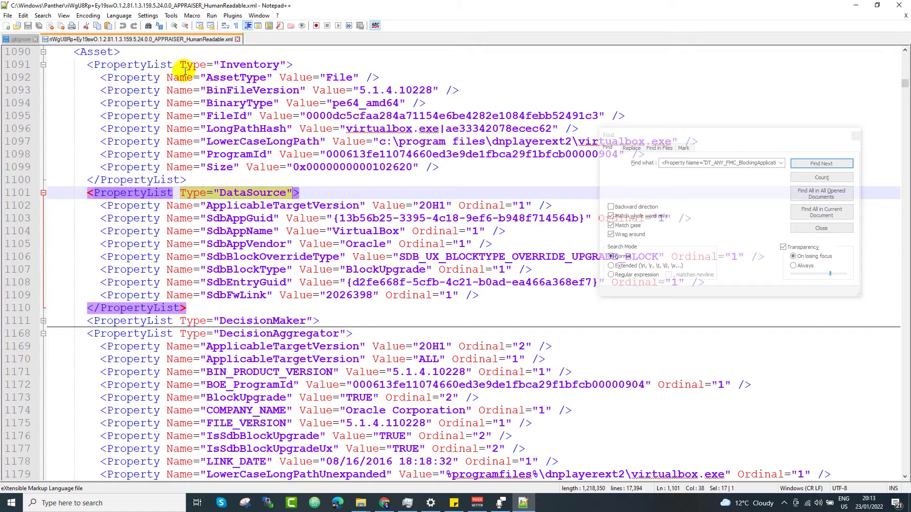
{"action": "left_click_drag", "start_coordinate": [180, 64], "coordinate": [286, 64]}
{"action": "left_click_drag", "start_coordinate": [755, 136], "coordinate": [440, 283]}
Select the folder path c:\program files\dnplayerext2\ in the Inventory list's LowerCaseLongPath property
{"action": "left_click", "coordinate": [401, 141]}
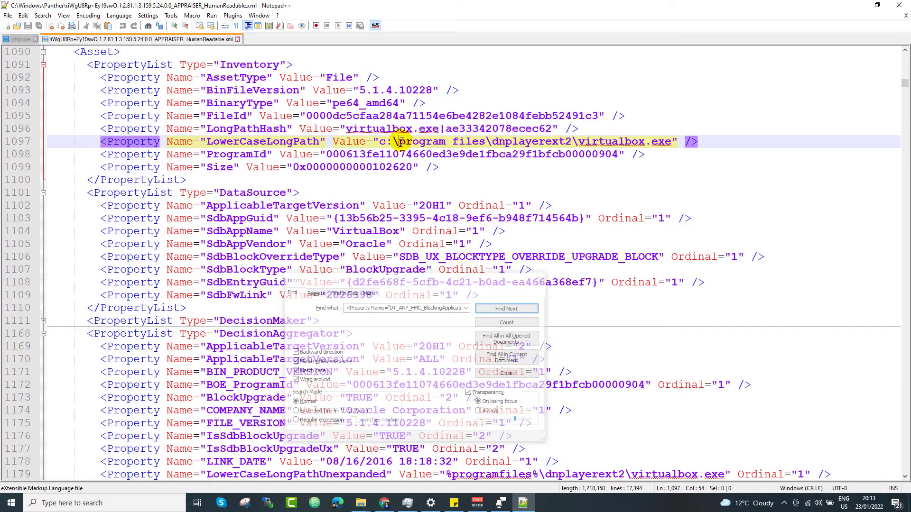
{"action": "left_click", "coordinate": [613, 141]}
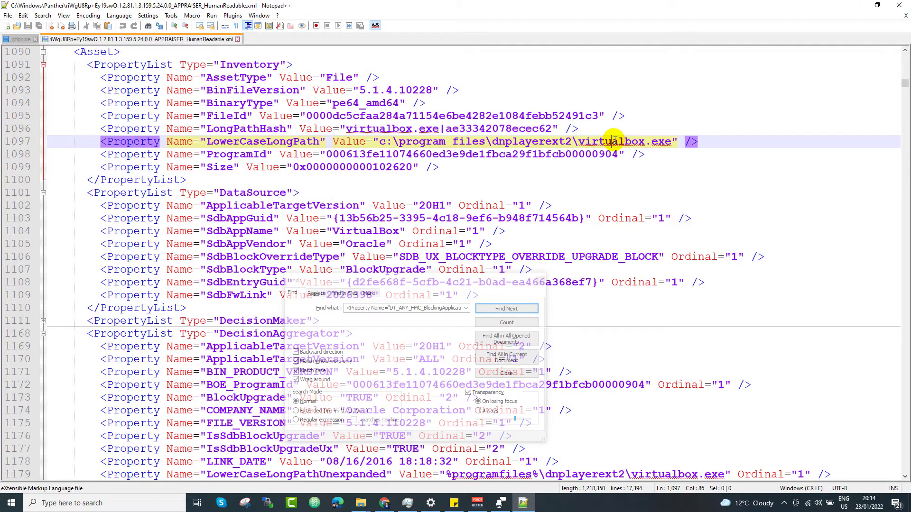
{"action": "double_click", "coordinate": [524, 141]}
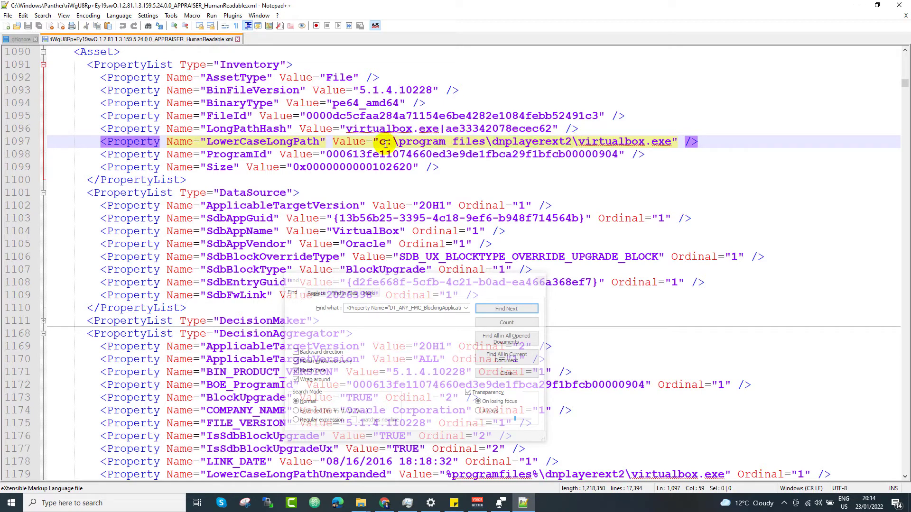
{"action": "left_click_drag", "start_coordinate": [376, 141], "coordinate": [578, 142]}
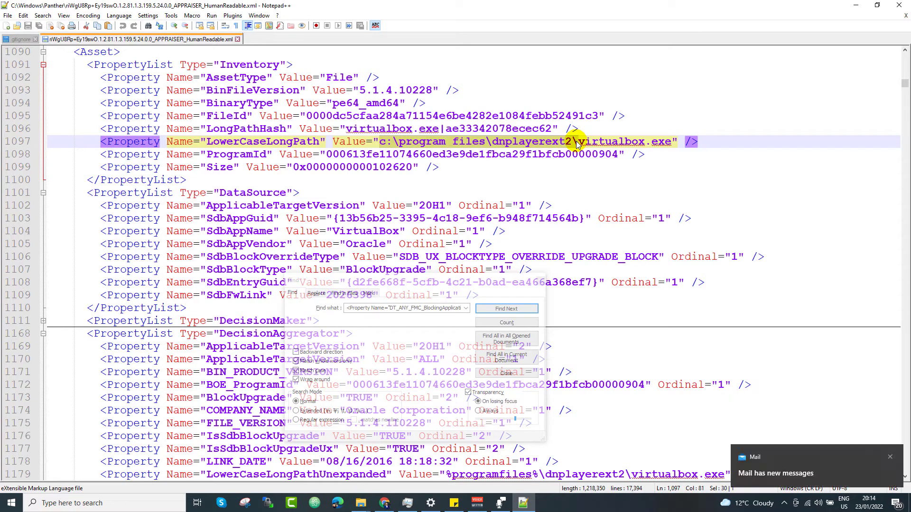
Switch to Chrome and highlight the forum answer's line about repeating the steps for all BlockingApplication=True strings
{"action": "left_click", "coordinate": [384, 503]}
{"action": "left_click", "coordinate": [196, 274]}
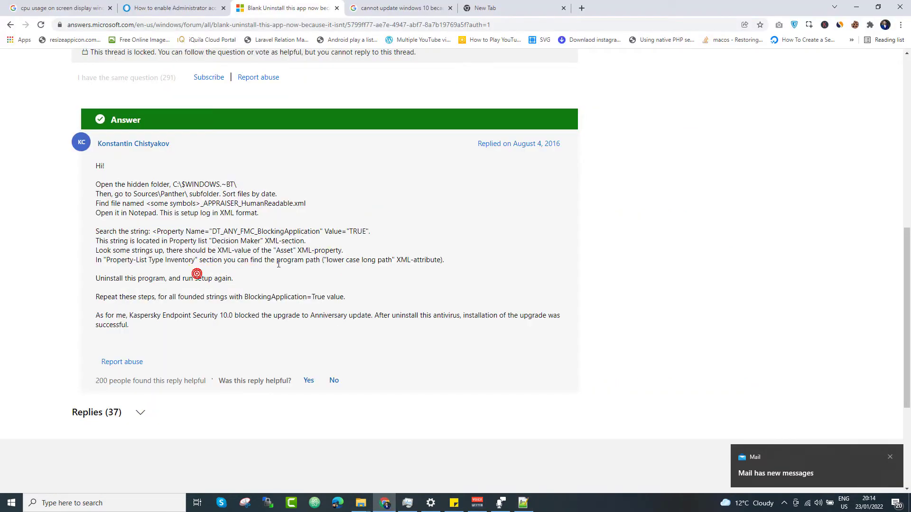
{"action": "scroll", "coordinate": [299, 263], "scroll_direction": "down", "scroll_amount": 1}
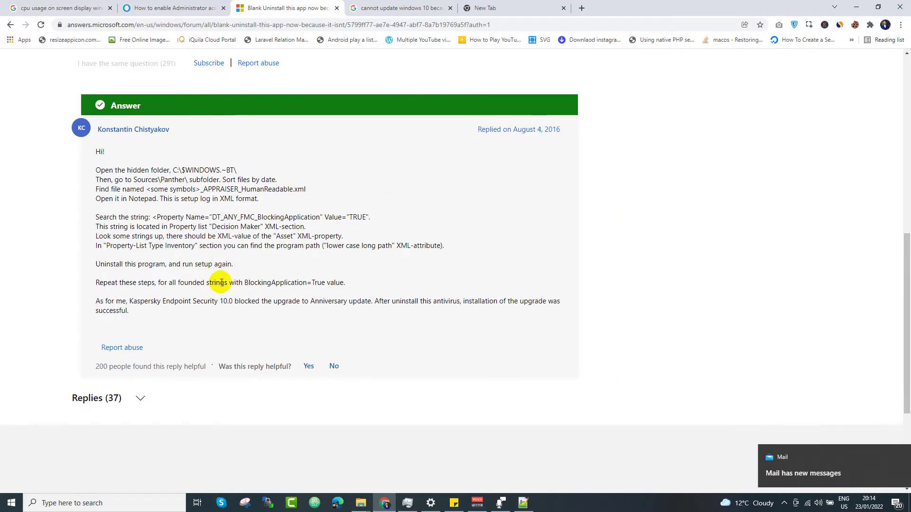
{"action": "left_click_drag", "start_coordinate": [95, 283], "coordinate": [366, 285]}
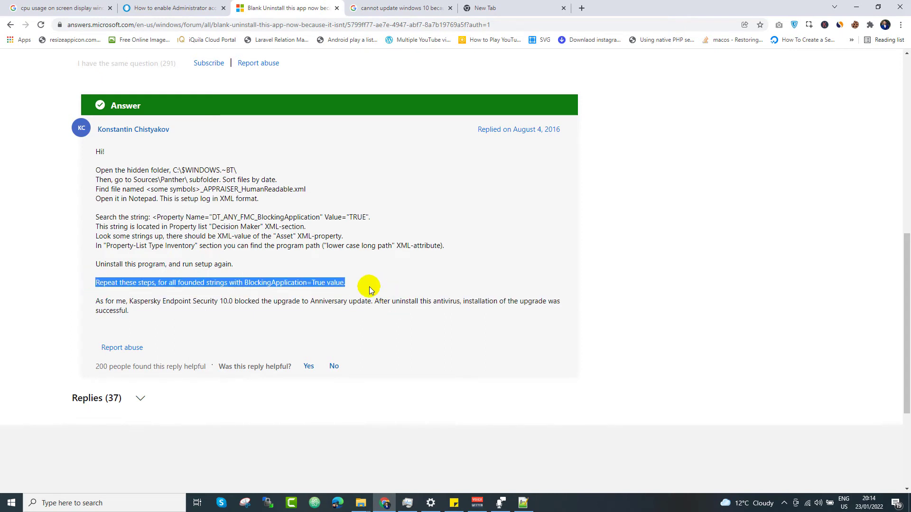
{"action": "left_click", "coordinate": [305, 282]}
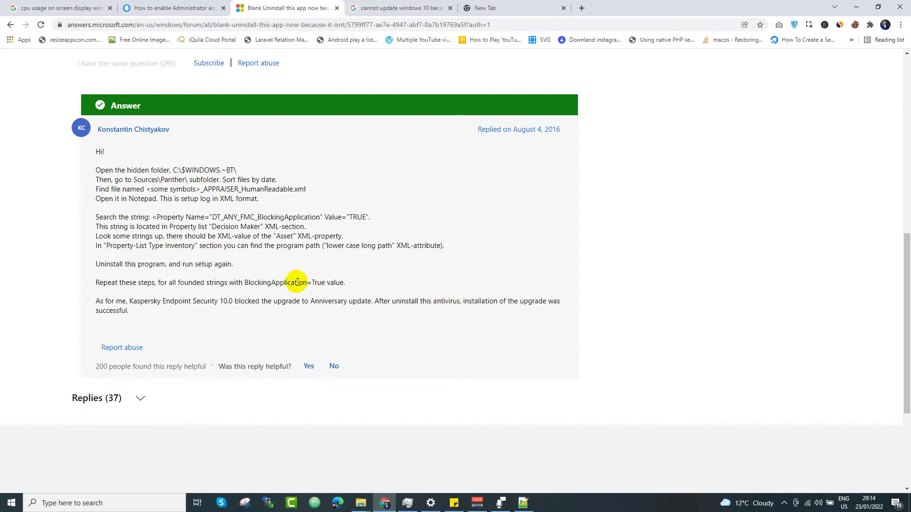
Review the forum answer's closing example about Kaspersky Endpoint Security 10.0, highlighting the product name
{"action": "scroll", "coordinate": [285, 262], "scroll_direction": "down", "scroll_amount": 1}
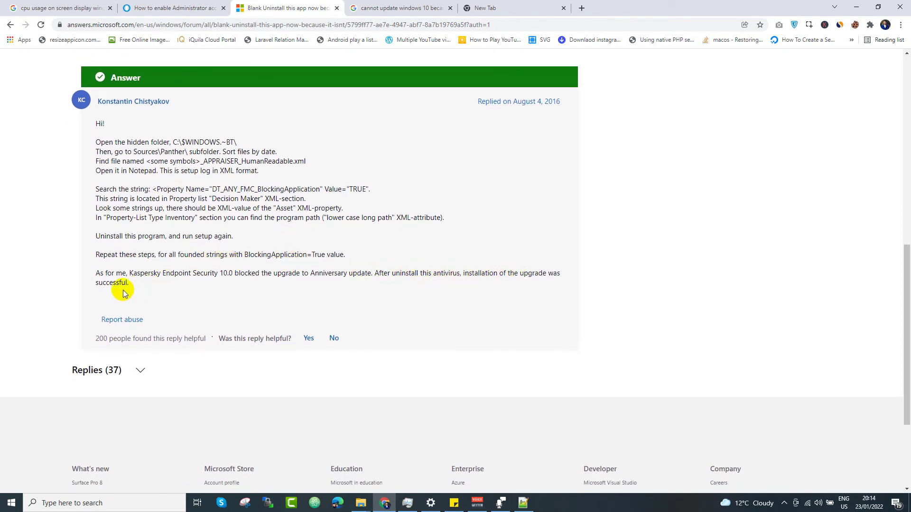
{"action": "double_click", "coordinate": [142, 273]}
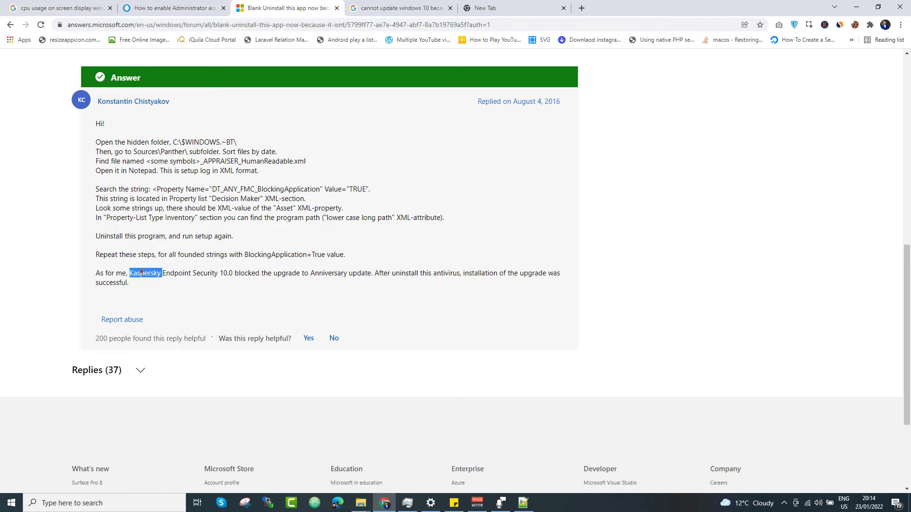
{"action": "double_click", "coordinate": [177, 273]}
{"action": "double_click", "coordinate": [138, 274]}
{"action": "left_click", "coordinate": [219, 274]}
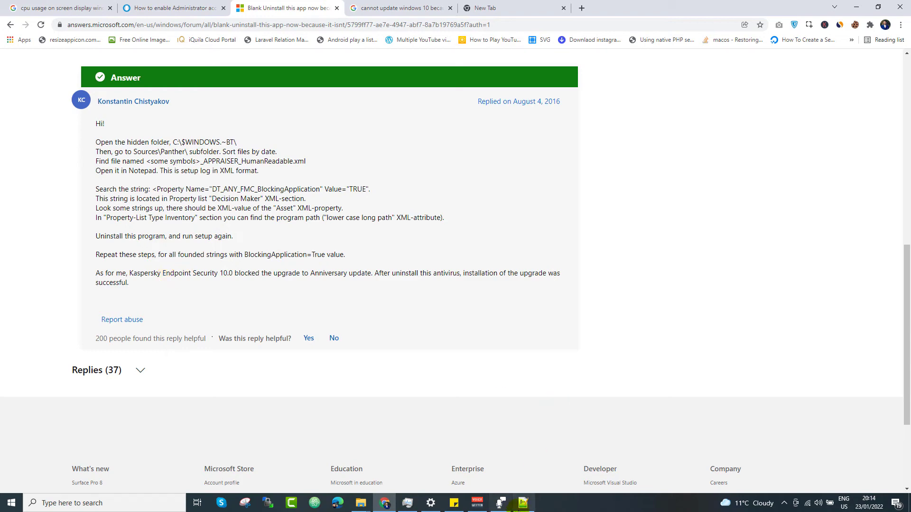
Switch back to the XML log in Notepad++ and place the cursor on the DataSource list's SdbAppVendor line
{"action": "left_click", "coordinate": [523, 502]}
{"action": "left_click", "coordinate": [478, 245]}
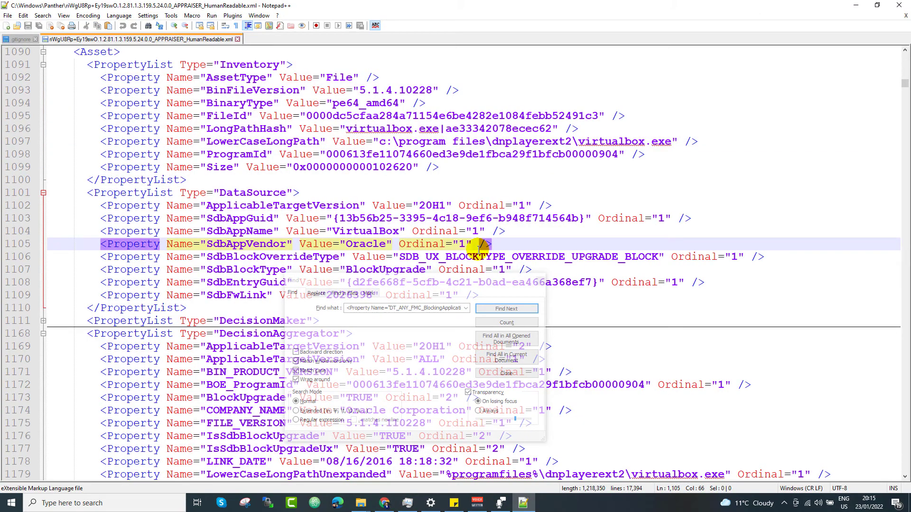